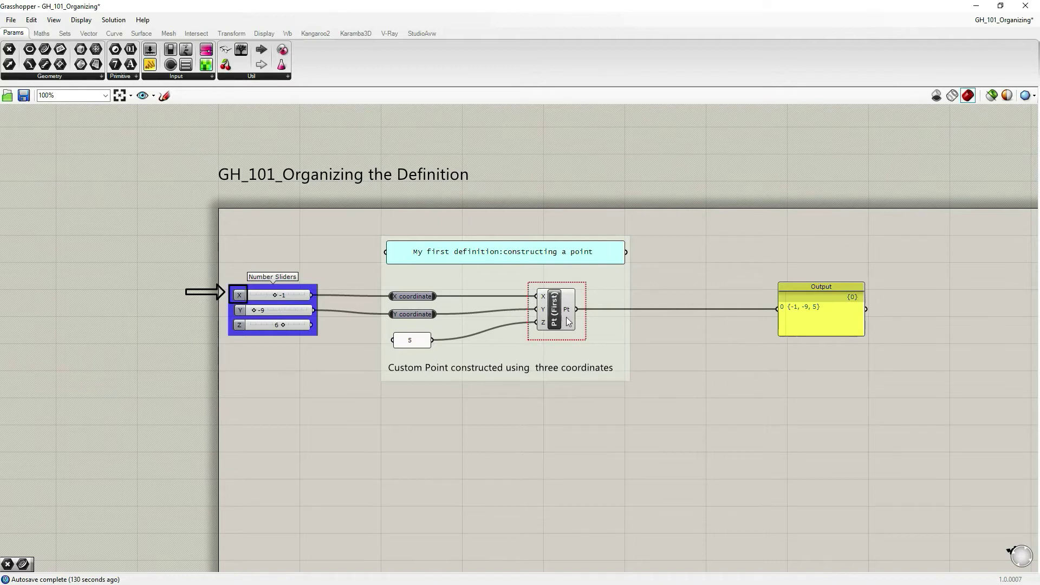
Drag the point construction group and the Output panel rightward, leaving the sliders alone on the left
left_click(604, 332)
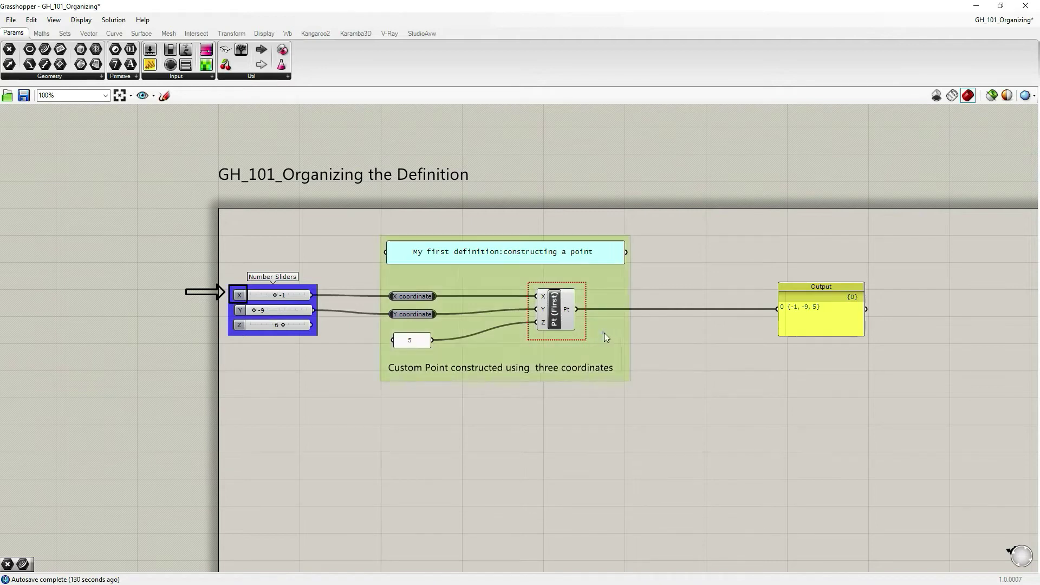
left_click_drag(605, 334, 684, 333)
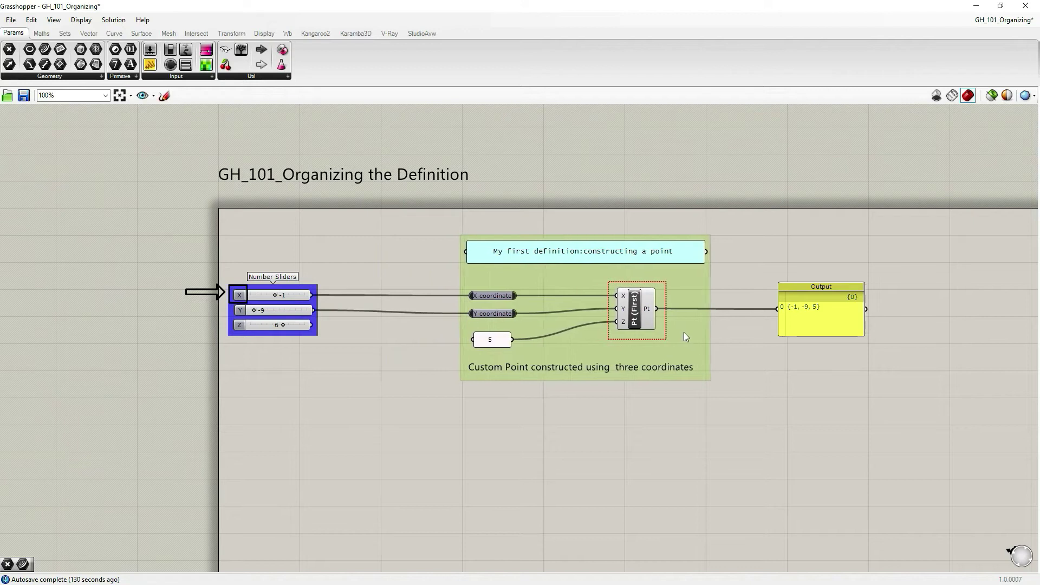
left_click_drag(819, 323, 990, 320)
right_click_drag(843, 394, 733, 399)
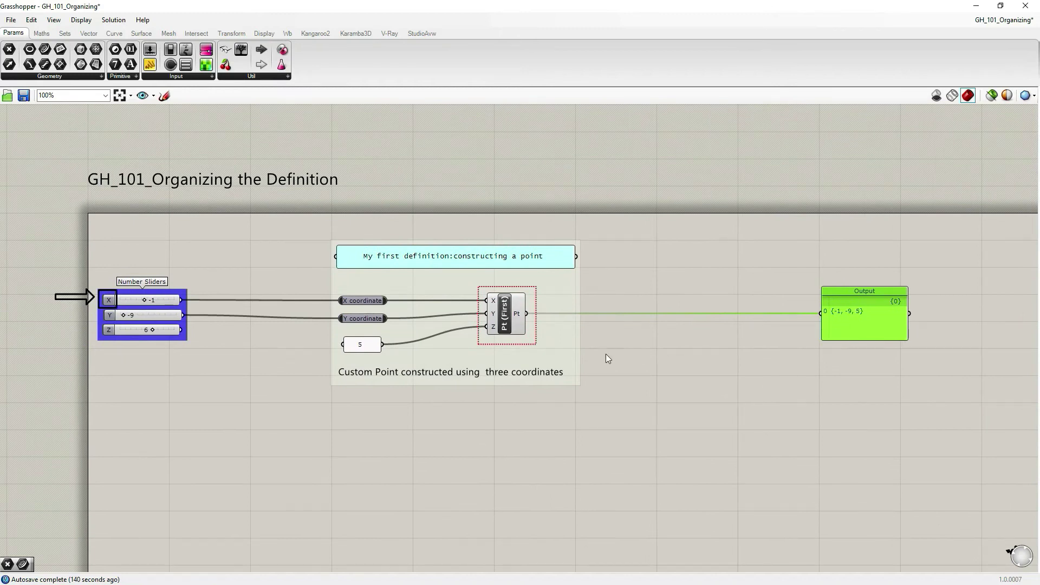
left_click_drag(548, 339, 599, 339)
left_click(712, 388)
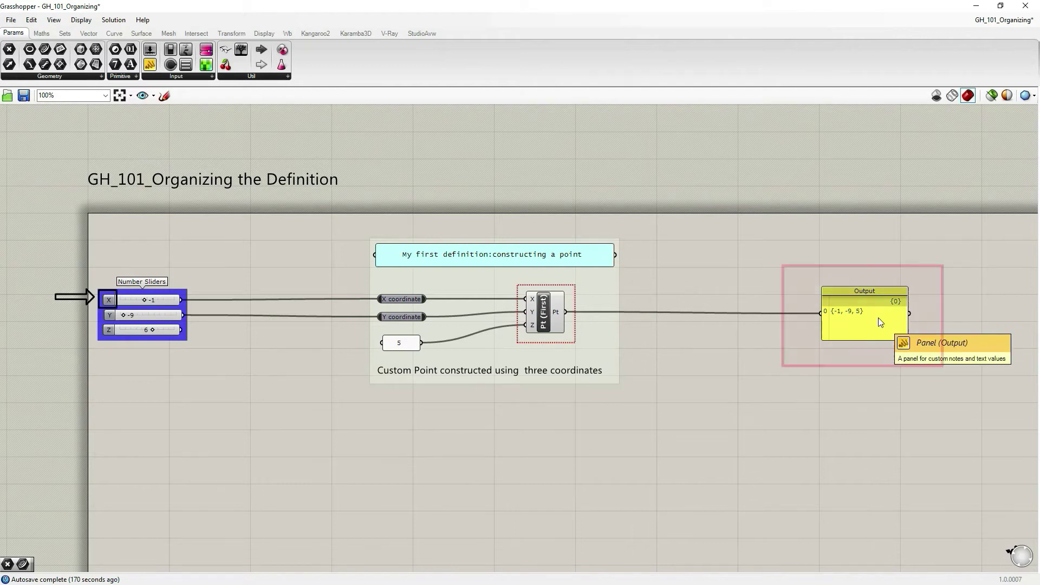
Place a Geometry parameter near the output wire and connect the Pt output into it
left_click_drag(878, 318, 876, 317)
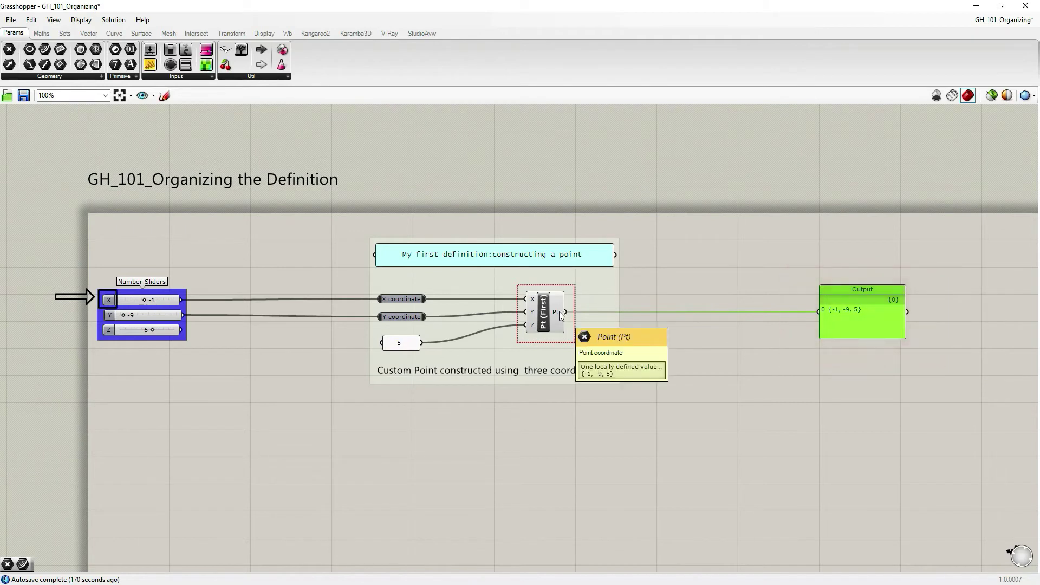
left_click_drag(767, 326, 766, 325)
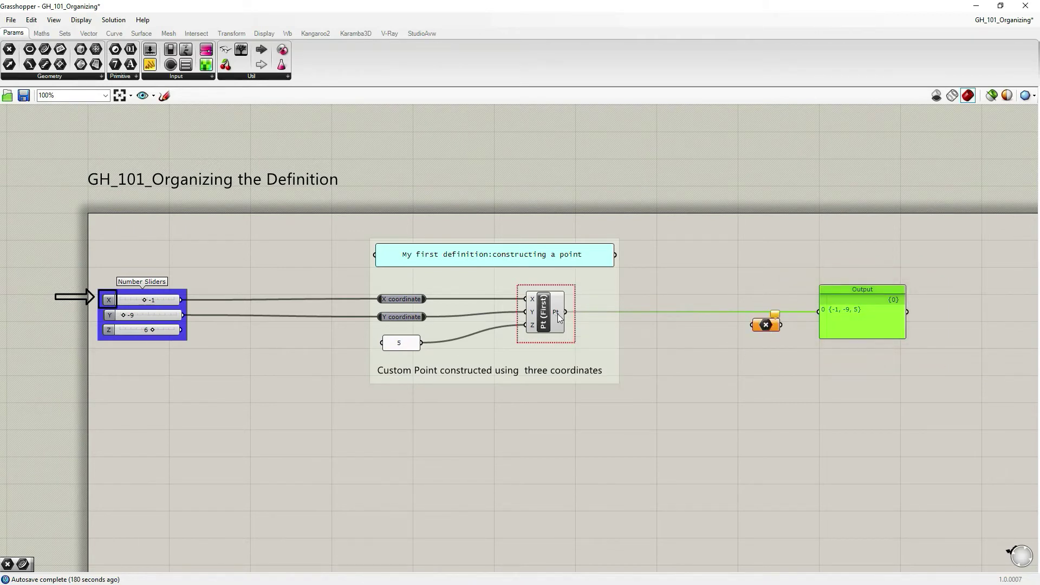
left_click_drag(568, 317, 790, 312)
Position the Geometry parameter along the wire just before the Output panel
left_click(797, 339)
left_click(783, 309)
left_click(780, 310)
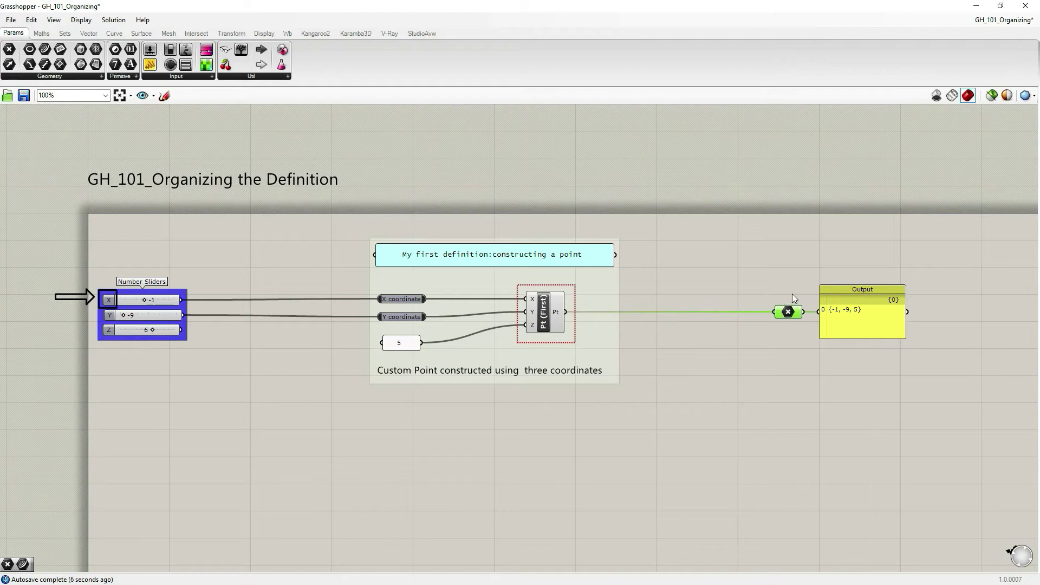
left_click(792, 294)
left_click_drag(754, 249, 949, 369)
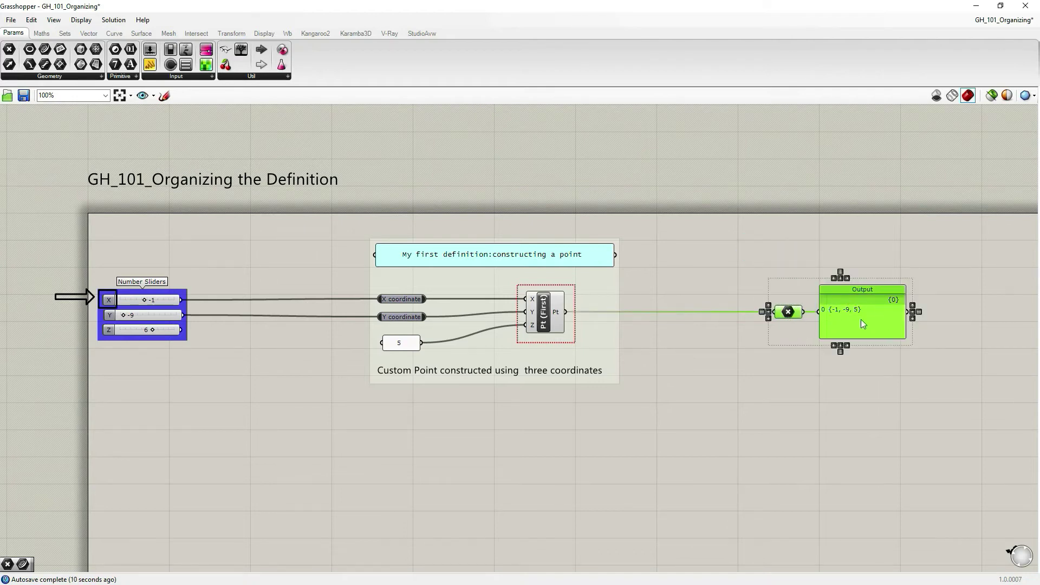
left_click(797, 264)
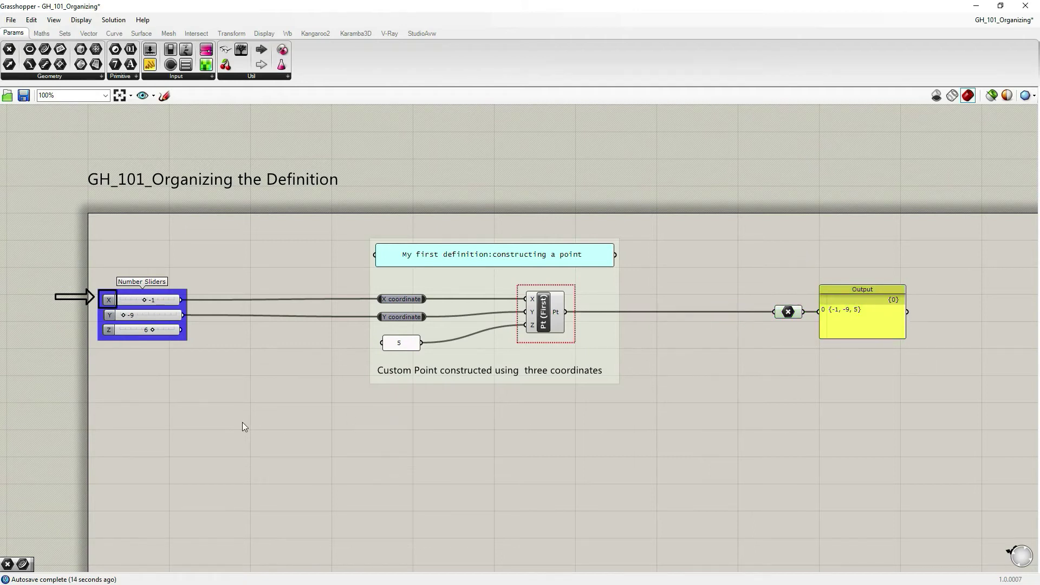
Frame the Number Sliders group close up and save it as the named view 'Input Data'
right_click_drag(242, 421, 486, 379)
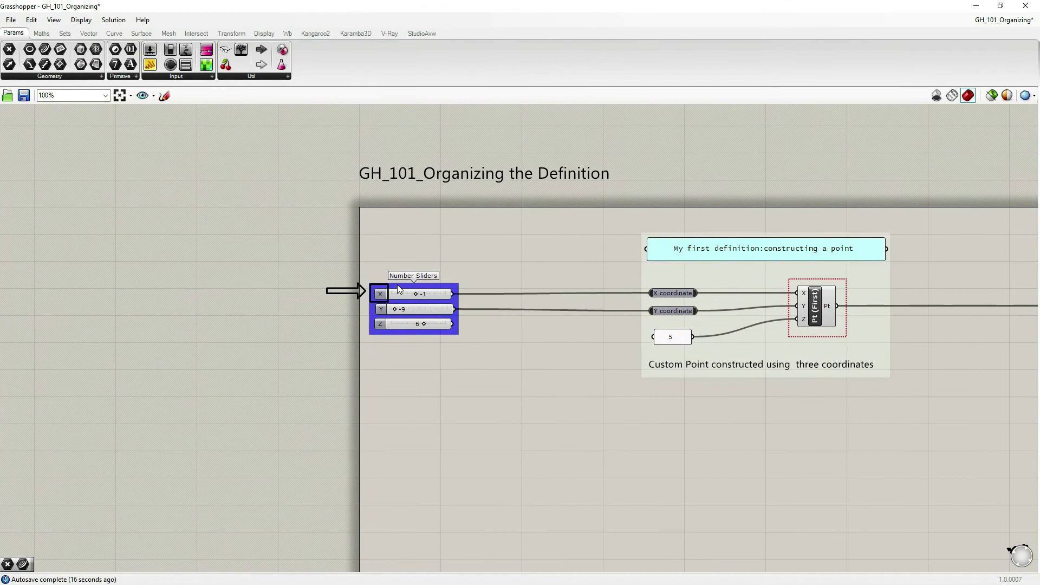
scroll(398, 285, "up", 5)
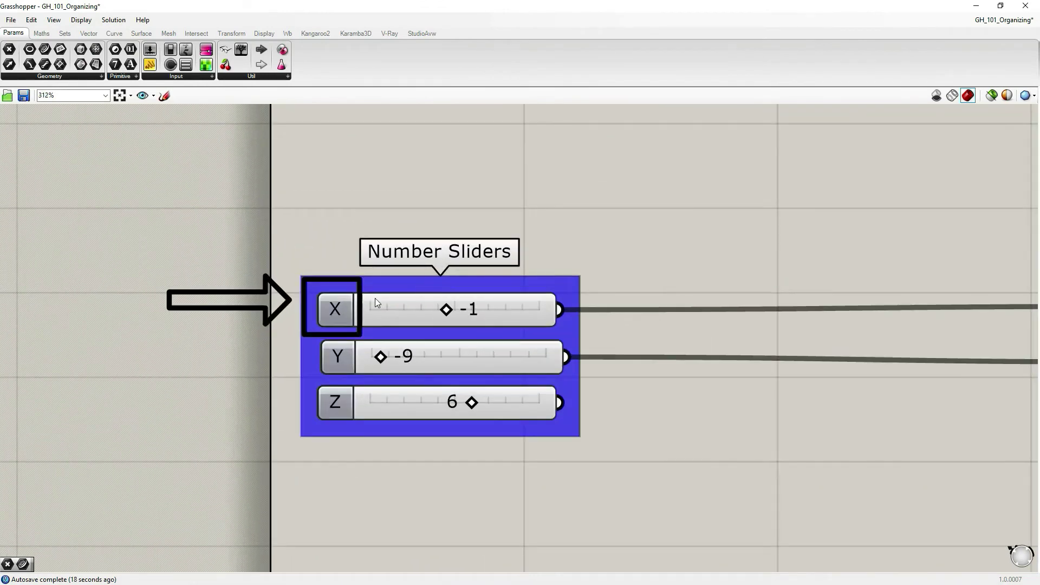
scroll(376, 302, "up", 1)
scroll(464, 330, "down", 1)
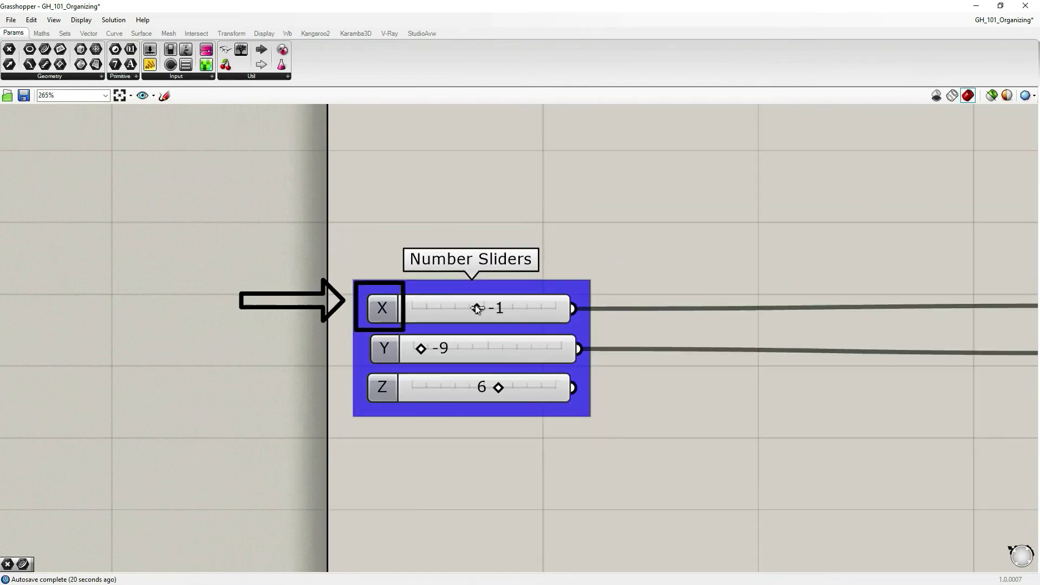
scroll(459, 320, "down", 1)
scroll(463, 320, "up", 1)
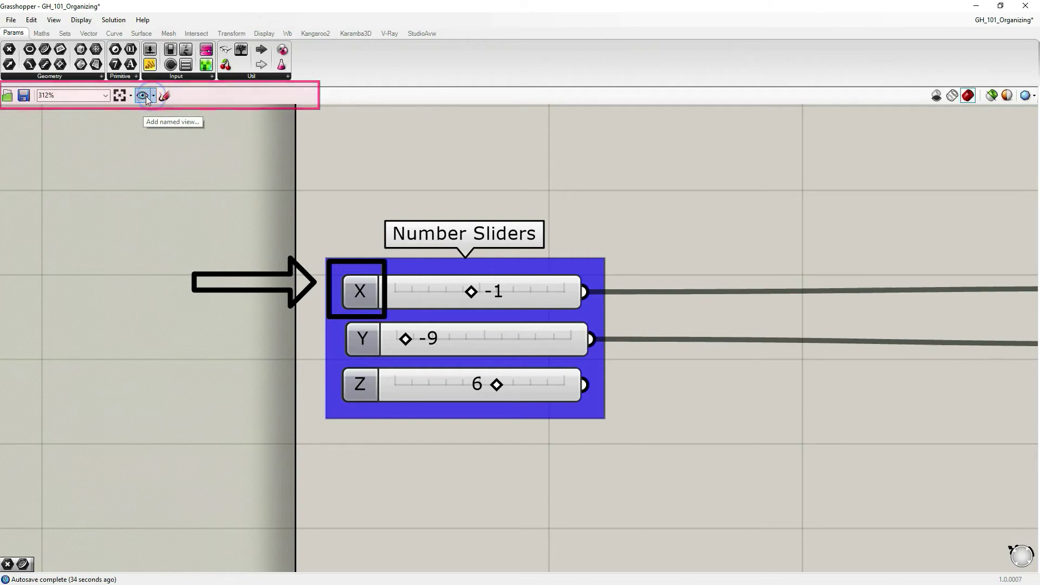
left_click(143, 96)
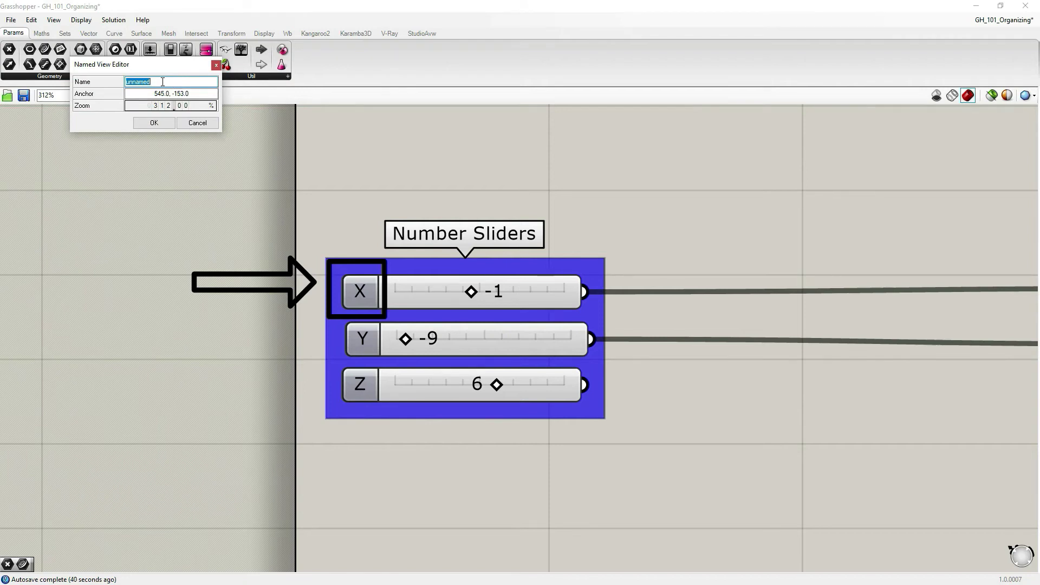
type("Input Data")
left_click(155, 123)
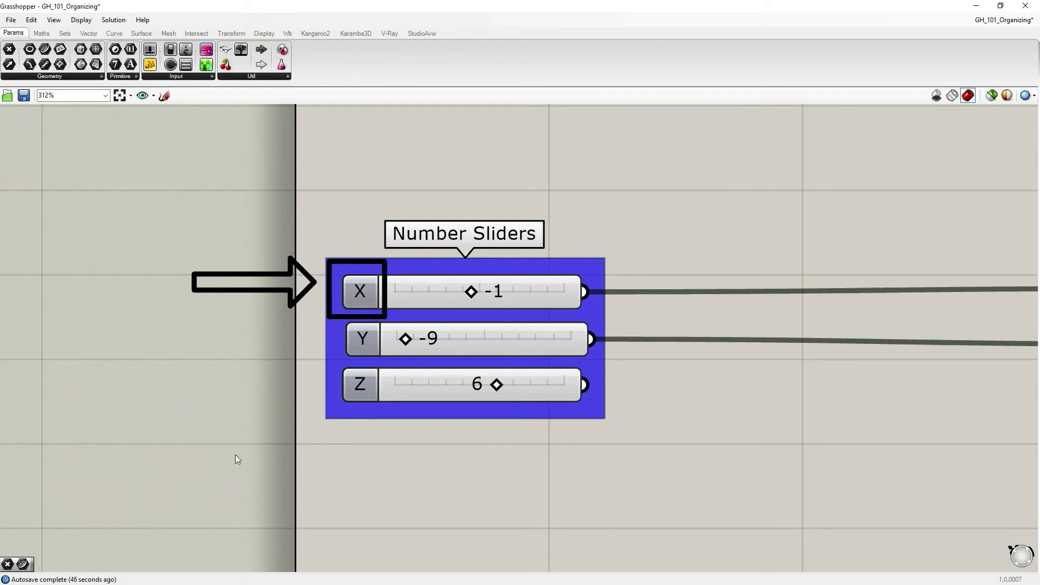
left_click(234, 454)
Centre the point construction group on screen at 250% zoom
key("ctrl+2")
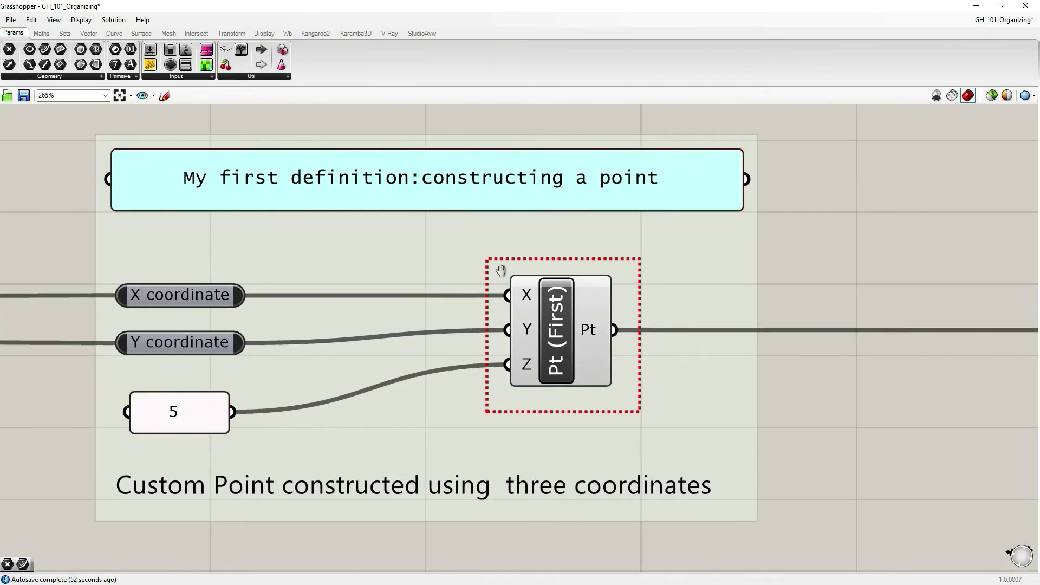
right_click_drag(501, 271, 562, 275)
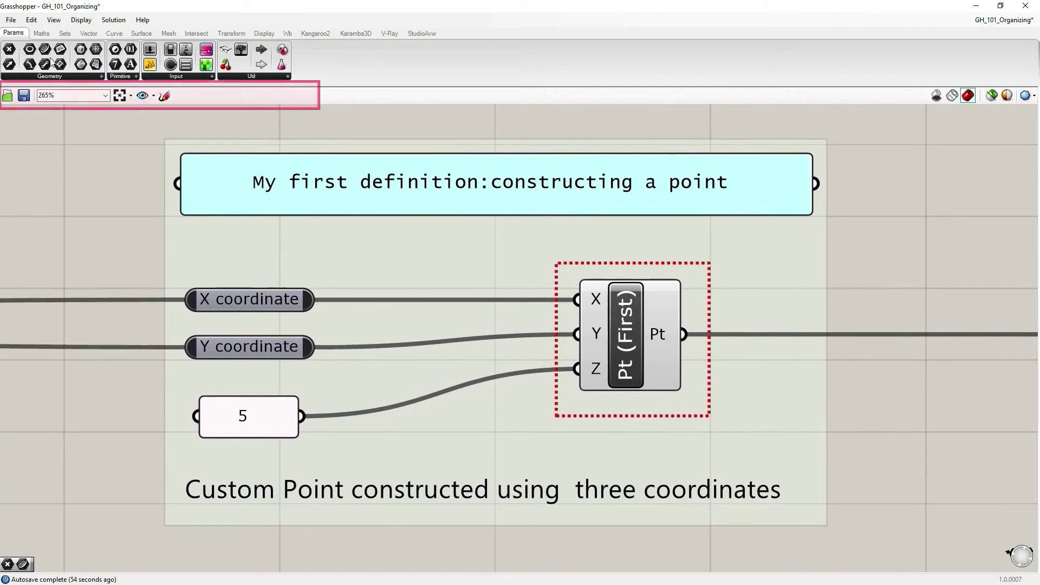
left_click(50, 95)
type("250")
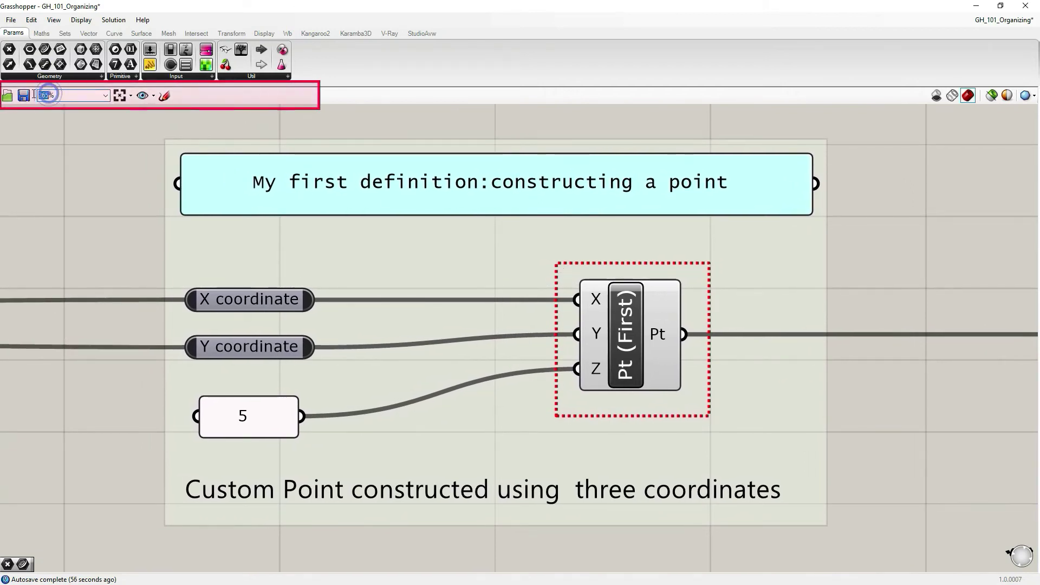
key("Return")
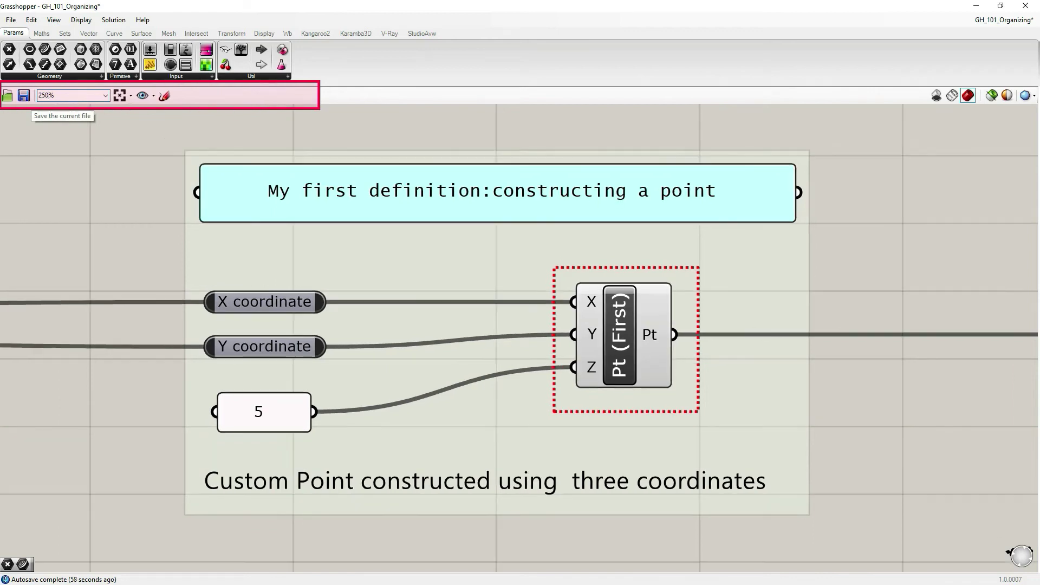
Save the current framing as a named view called 'Process'
left_click(143, 95)
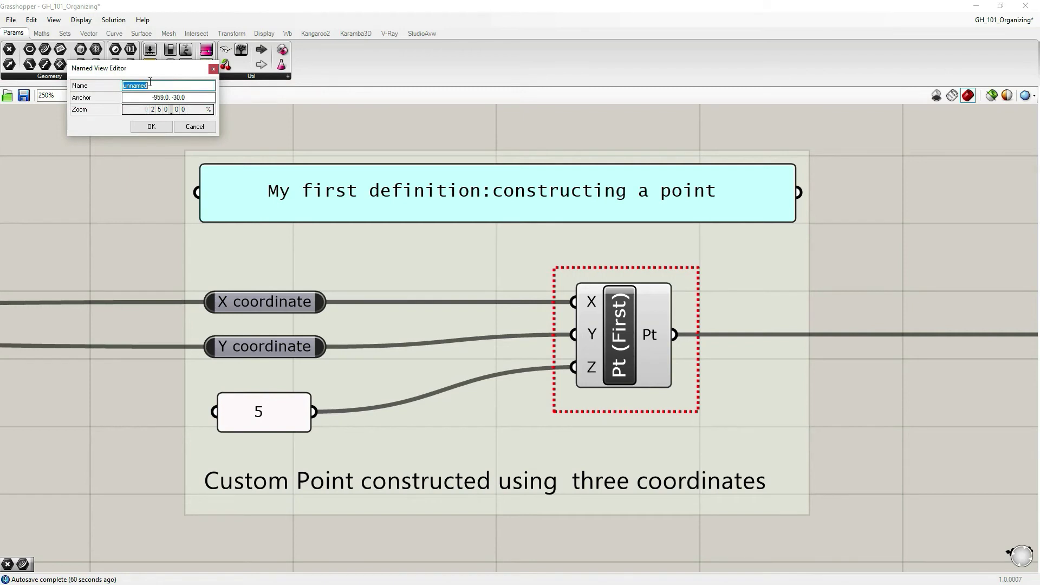
type("Process")
left_click(147, 129)
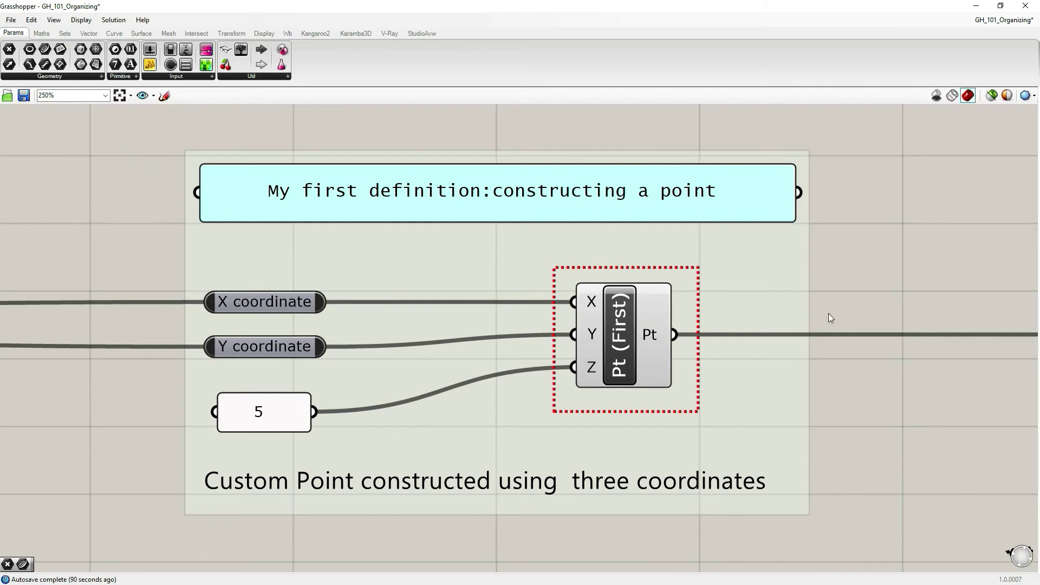
Zoom in on the yellow Output panel and save that framing as the named view 'Output'
right_click_drag(881, 277, 808, 280)
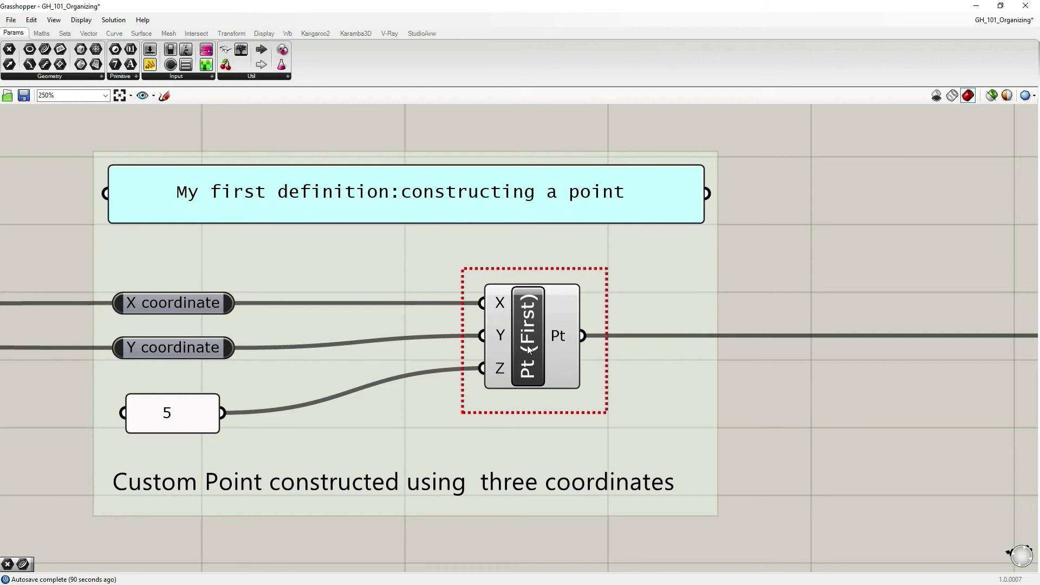
right_click_drag(740, 300, 391, 285)
right_click_drag(712, 275, 316, 277)
scroll(519, 303, "up", 3)
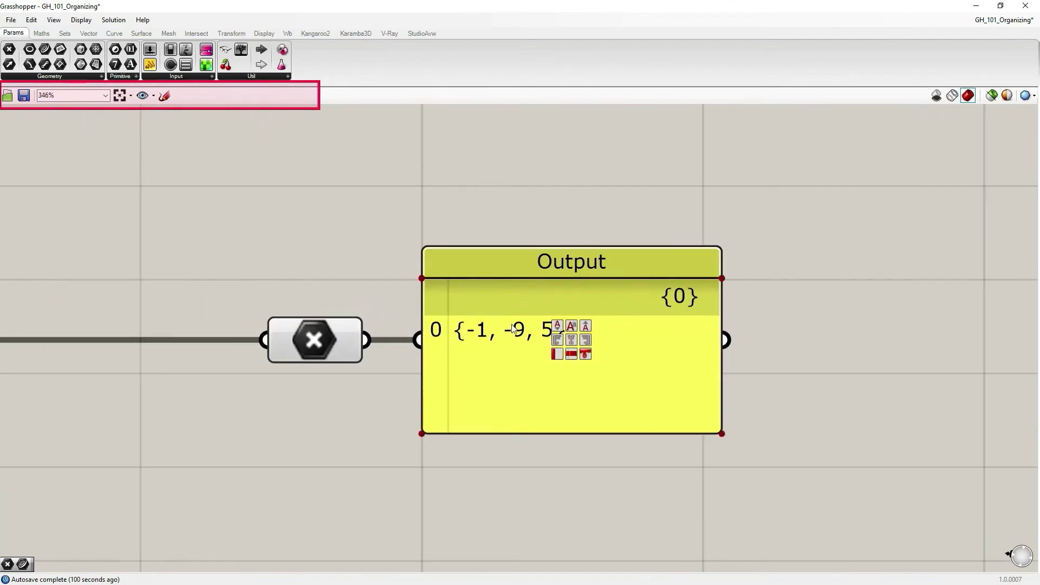
right_click_drag(513, 328, 514, 301)
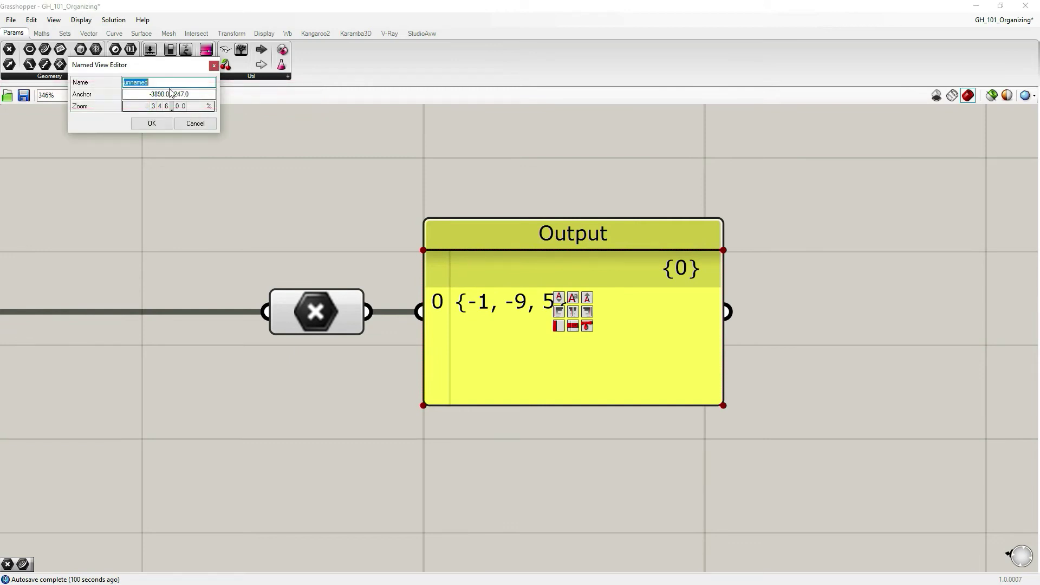
type("Output")
left_click(144, 125)
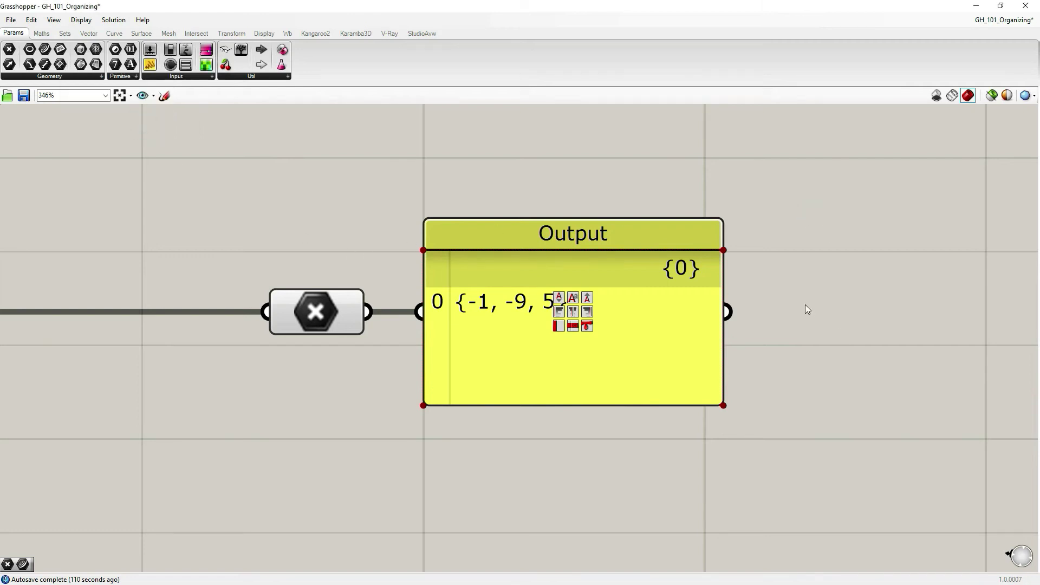
scroll(677, 320, "down", 10)
scroll(678, 336, "down", 4)
scroll(661, 345, "up", 6)
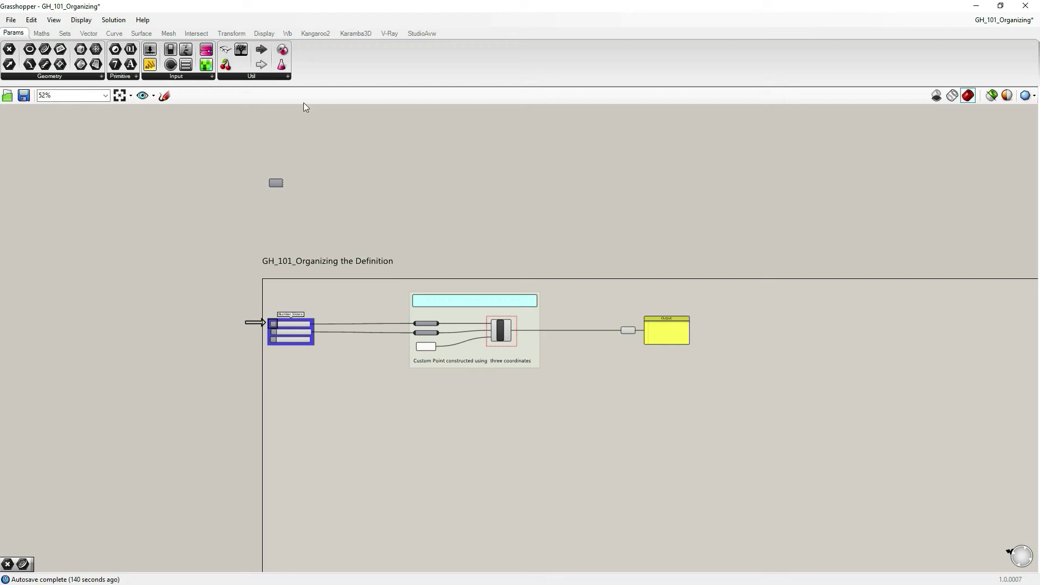
left_click(143, 96)
left_click(205, 121)
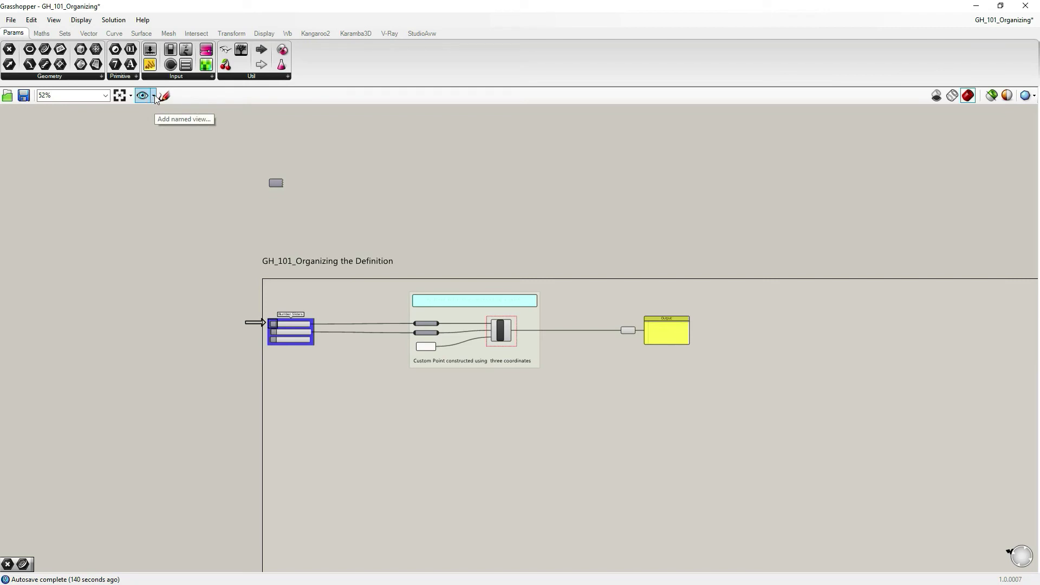
left_click(155, 96)
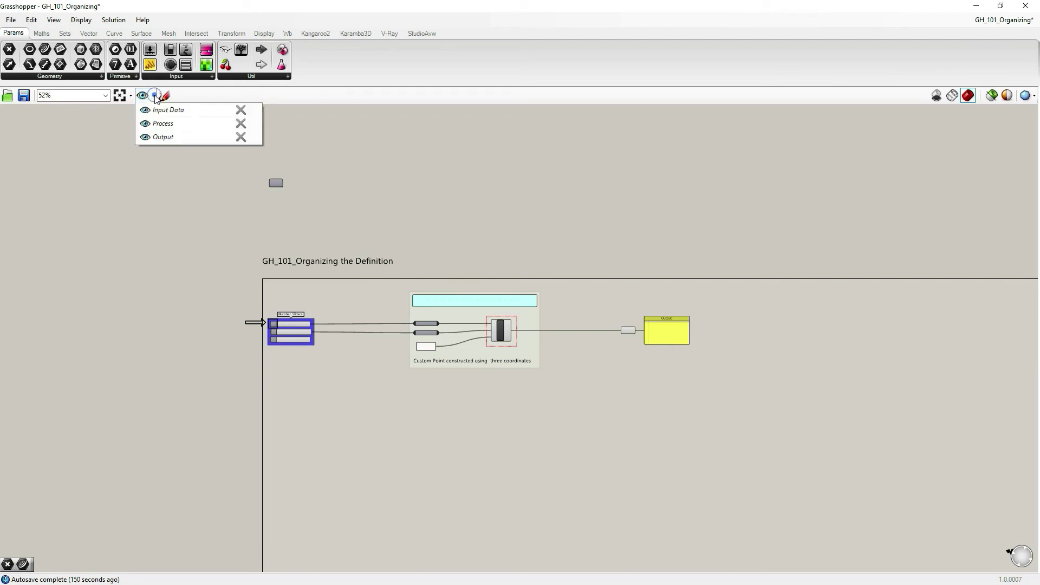
left_click(155, 97)
left_click(155, 97)
left_click(147, 112)
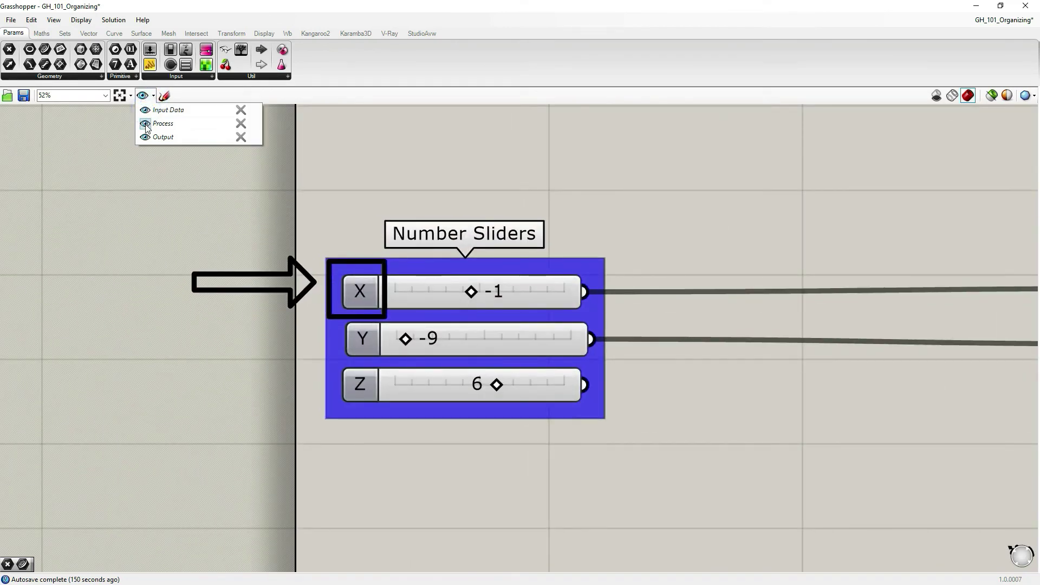
left_click(146, 124)
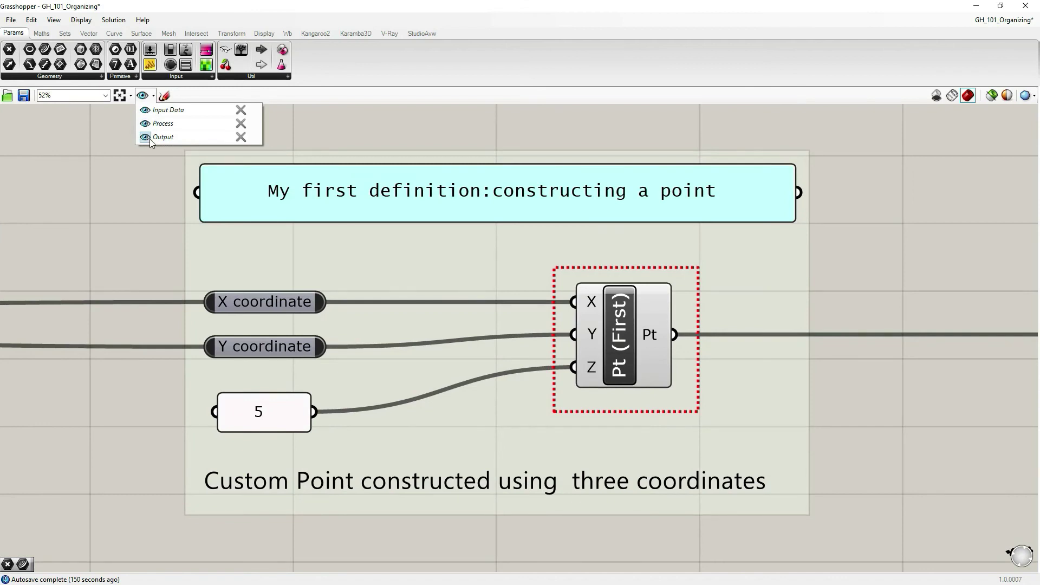
left_click(146, 137)
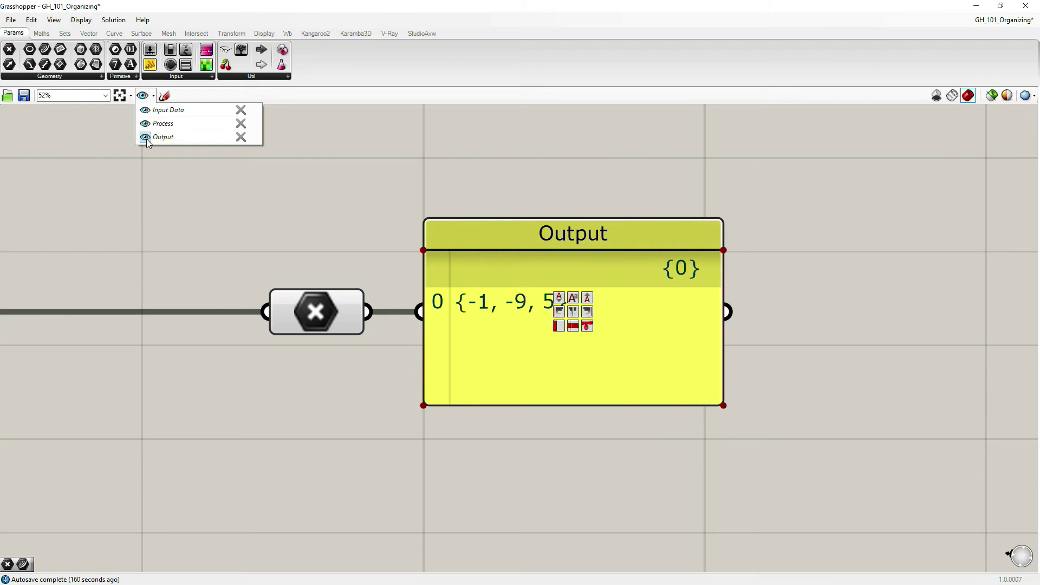
left_click(146, 111)
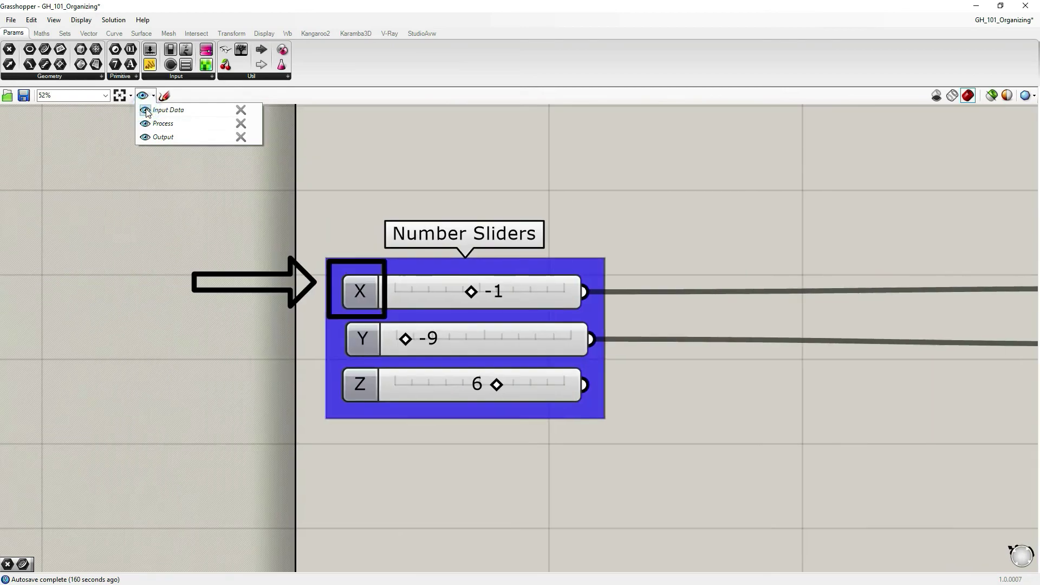
left_click(146, 124)
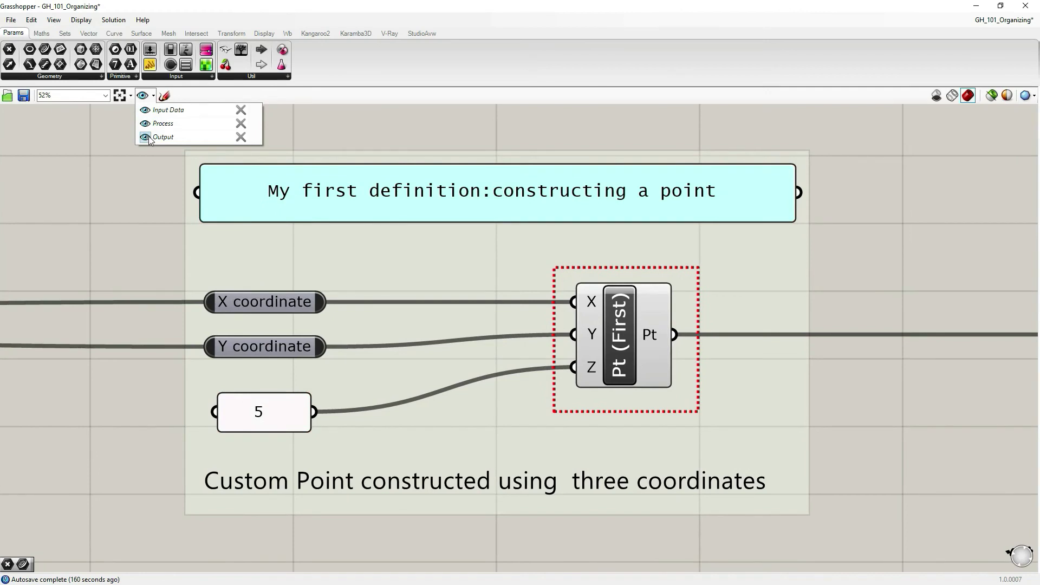
left_click(146, 137)
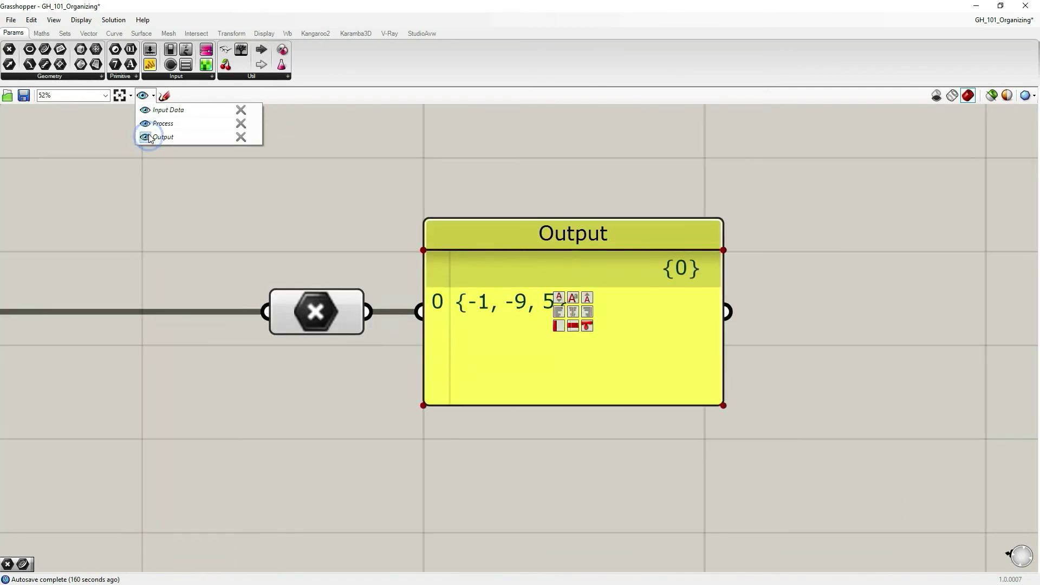
left_click(269, 218)
scroll(746, 305, "down", 5)
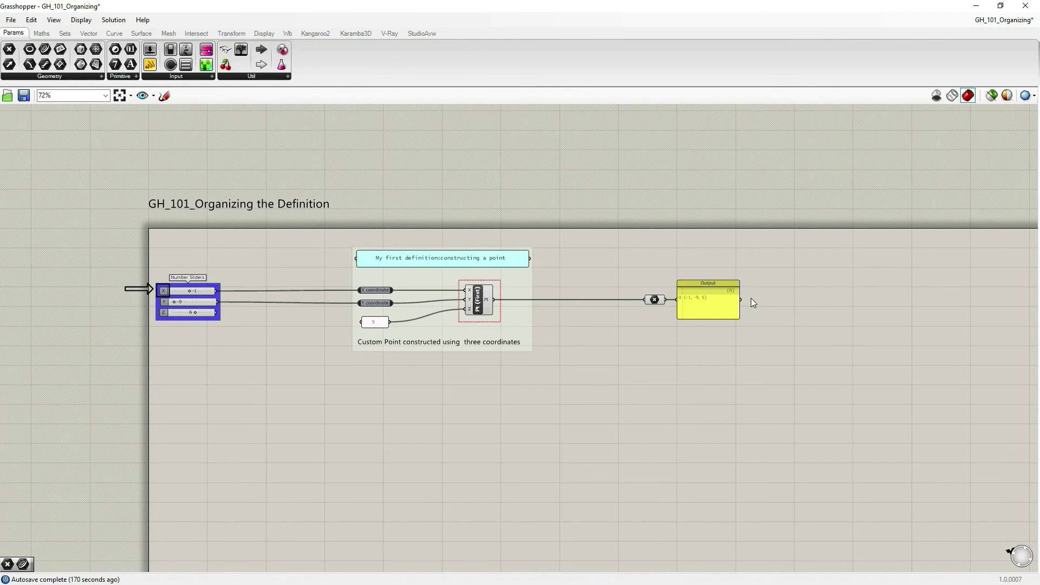
left_click_drag(580, 226, 687, 171)
left_click(714, 259)
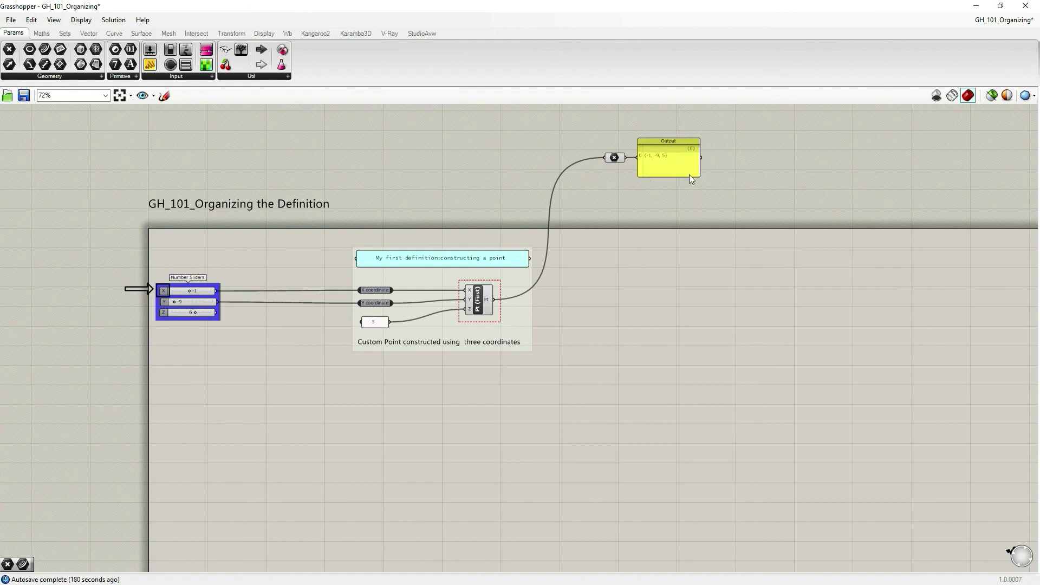
left_click(154, 97)
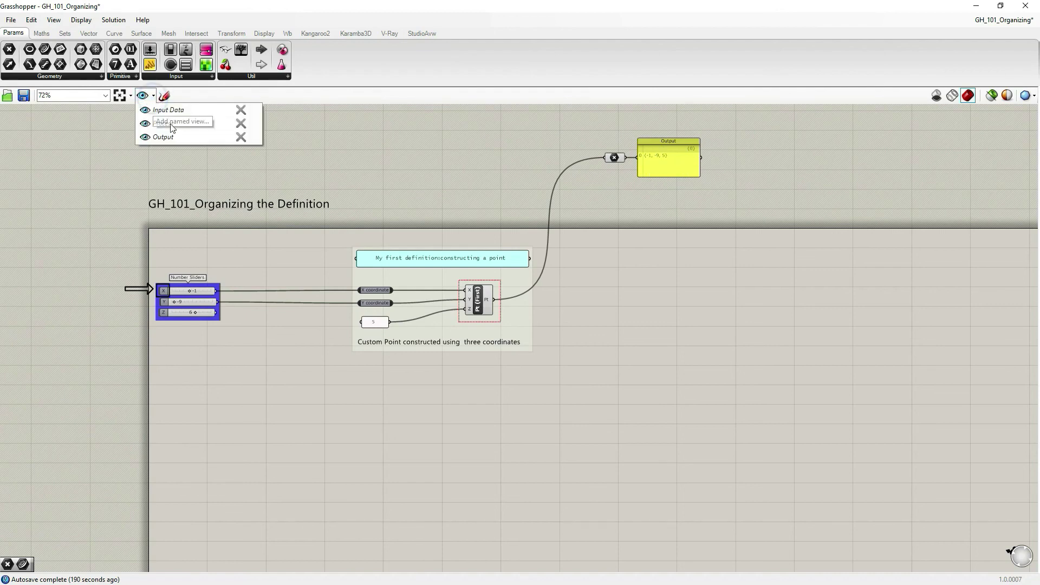
mouse_move(144, 137)
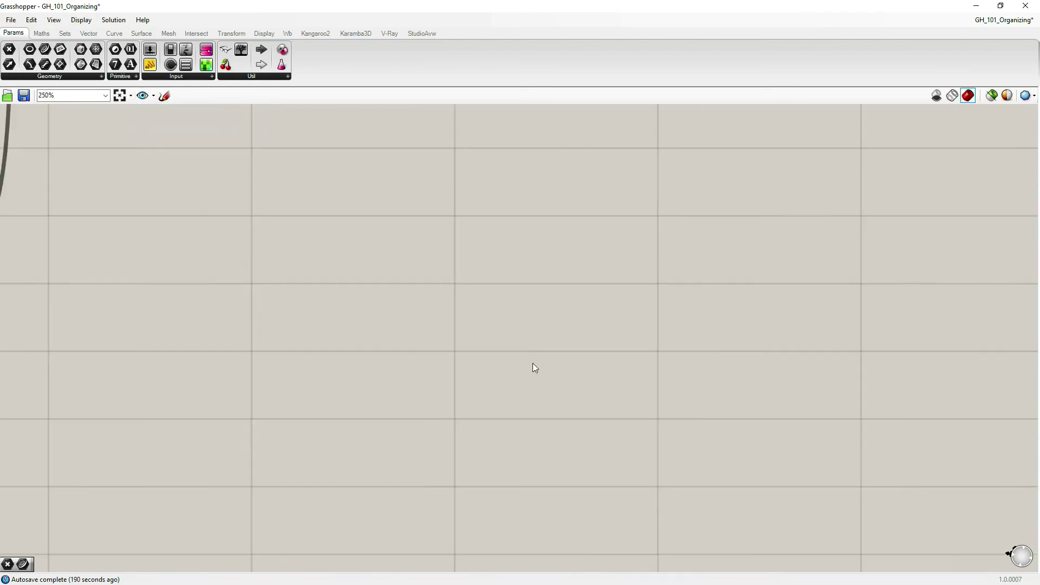
left_click(32, 20)
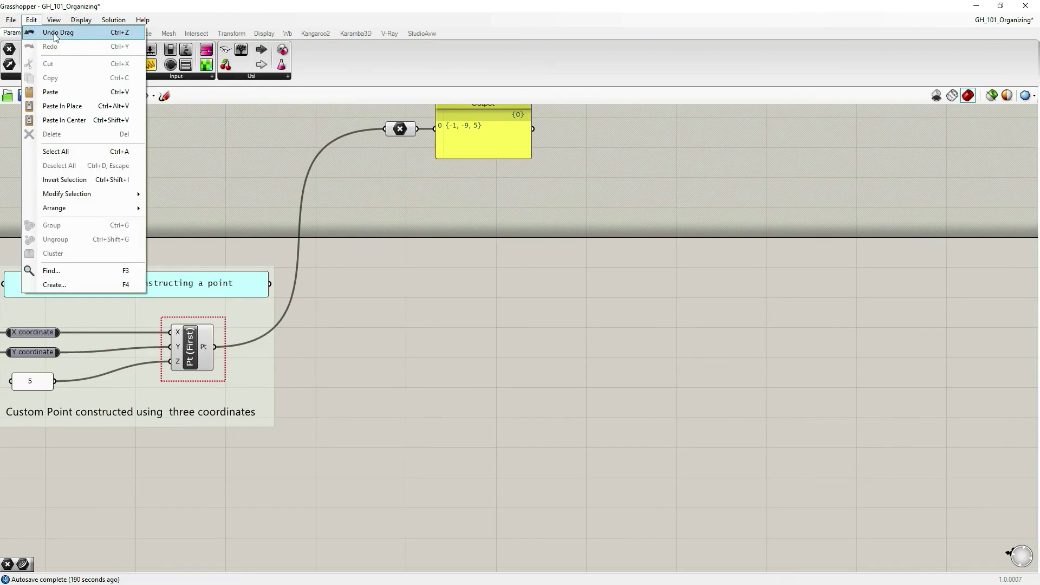
left_click(49, 30)
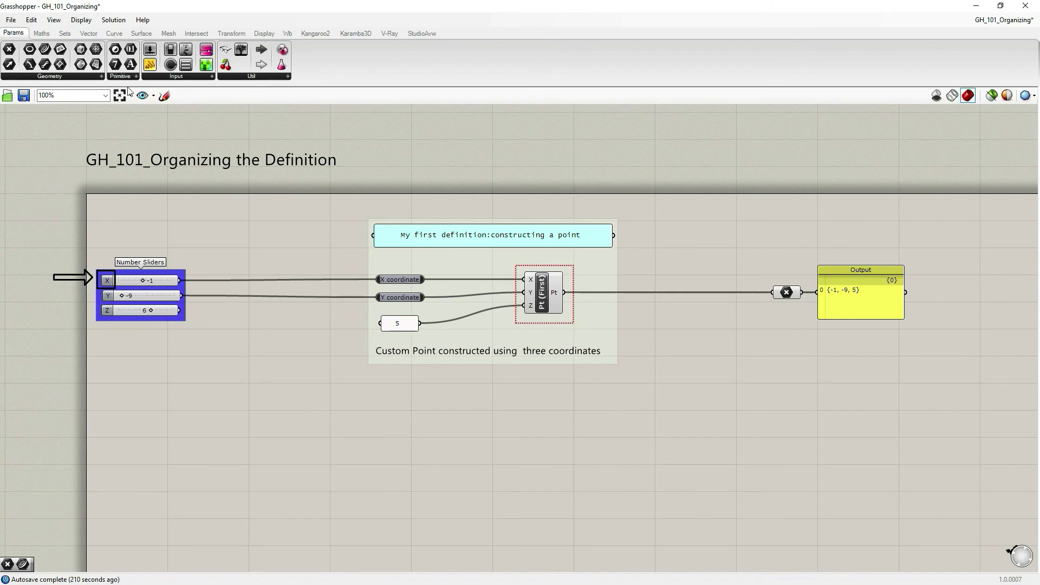
left_click(154, 96)
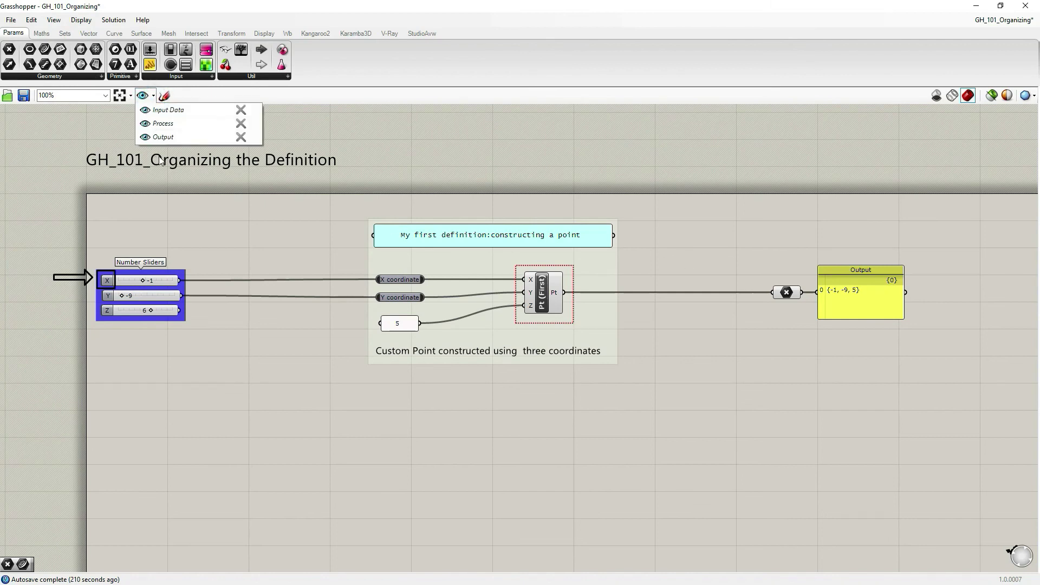
left_click(447, 171)
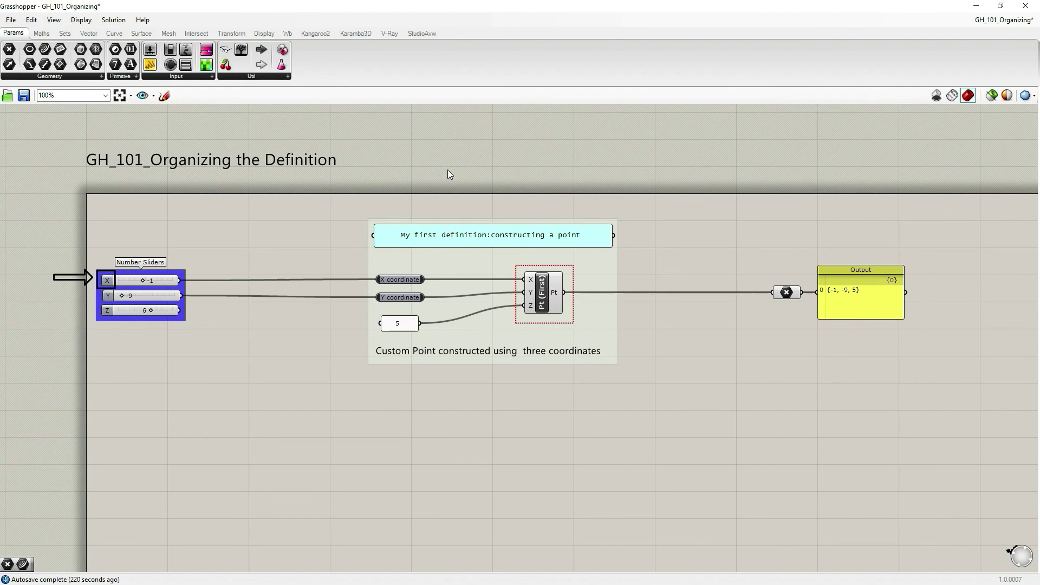